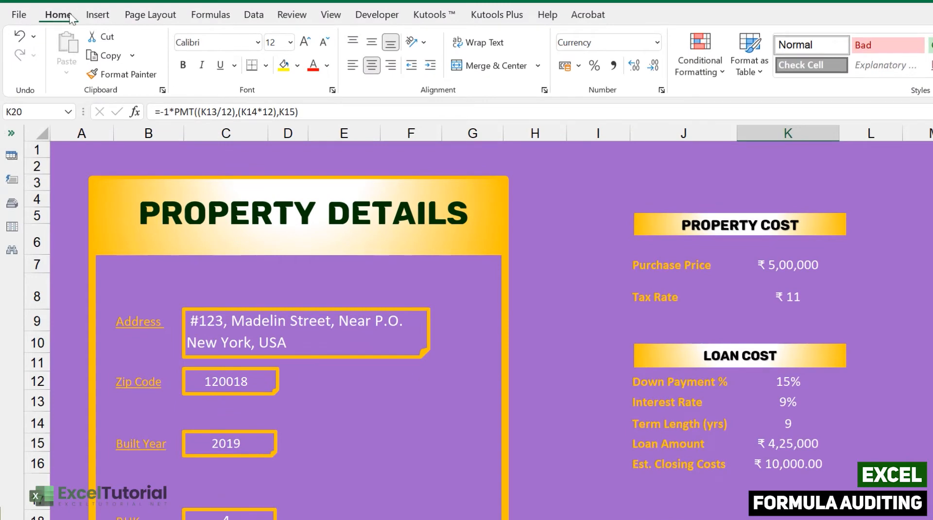
Step: Trace the precedents of the Cash to Close result in O8
{"action": "left_click", "coordinate": [210, 16]}
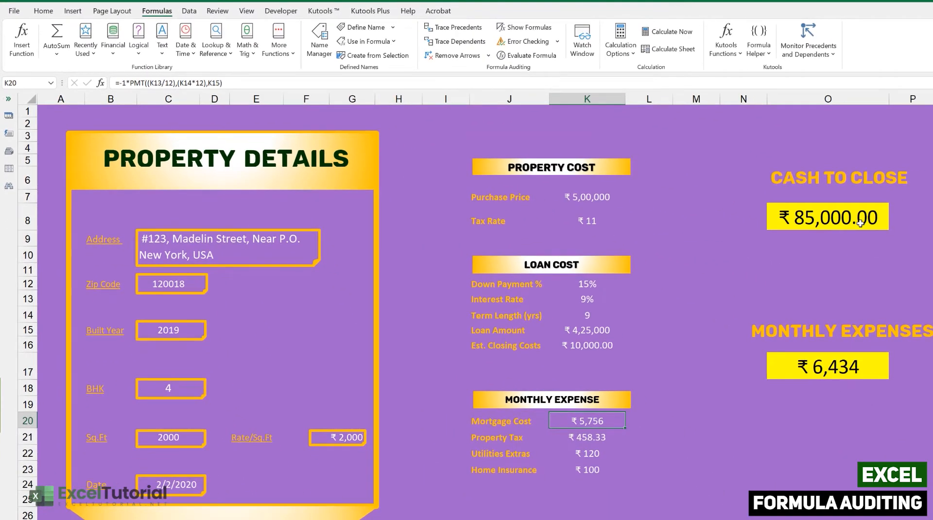
{"action": "left_click", "coordinate": [859, 223]}
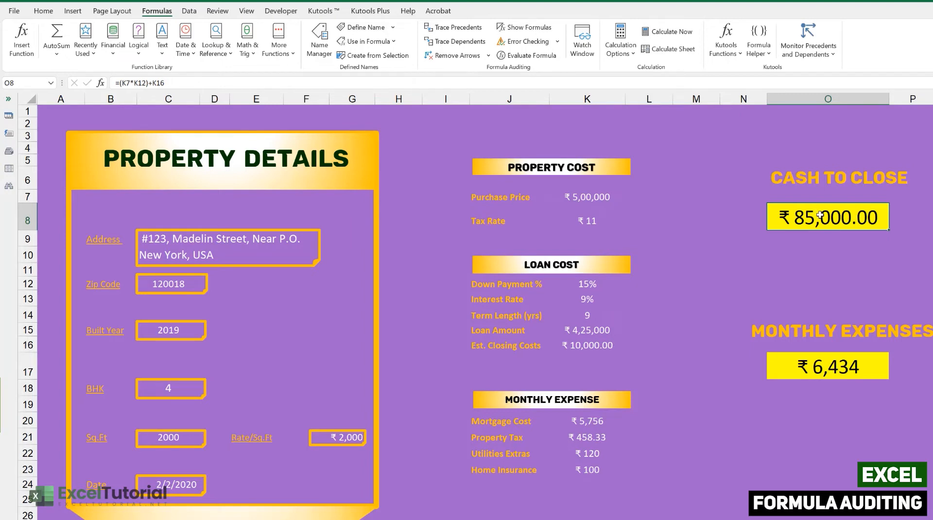
{"action": "left_click", "coordinate": [581, 198]}
{"action": "left_click", "coordinate": [847, 232]}
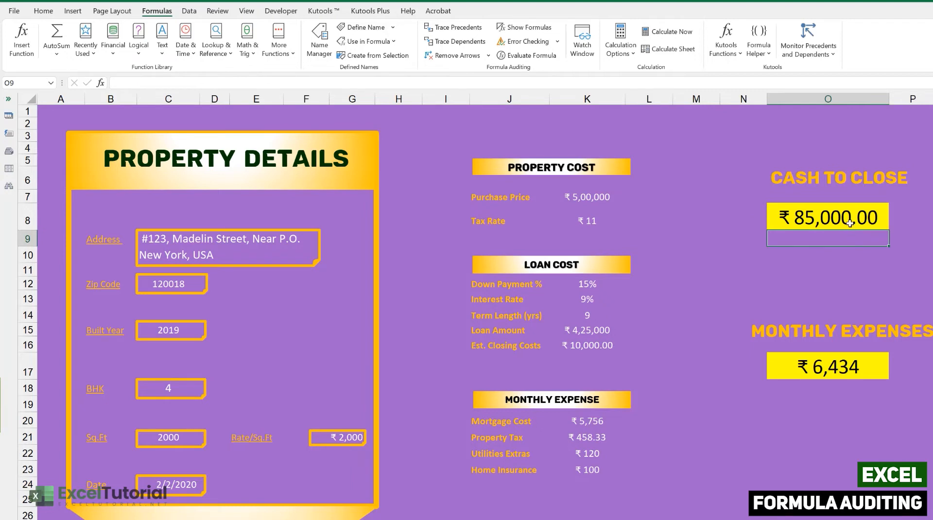
{"action": "left_click", "coordinate": [849, 222]}
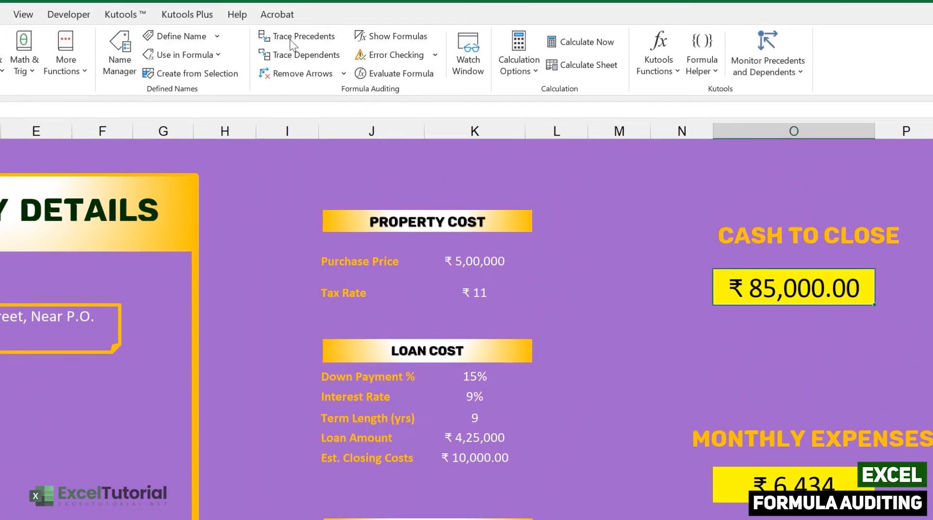
{"action": "left_click", "coordinate": [306, 36]}
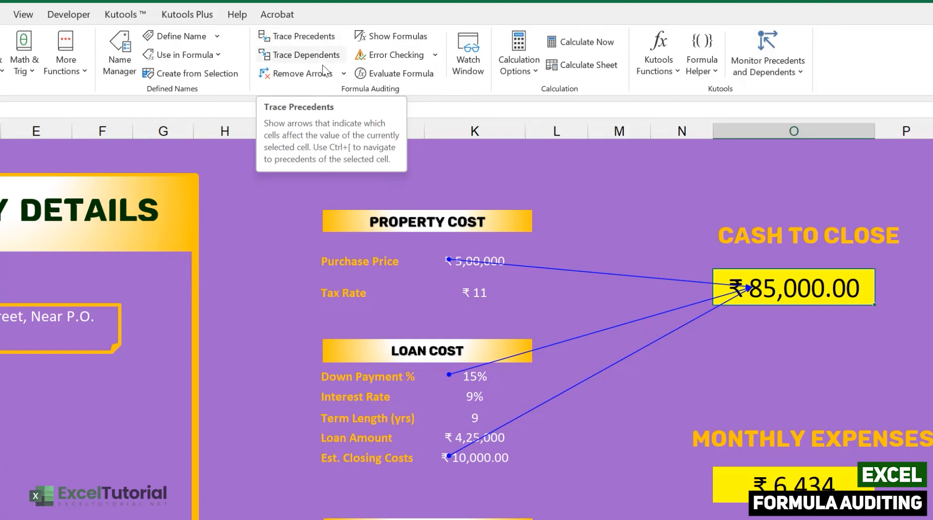
Step: Remove the precedent tracer arrows from the sheet
{"action": "left_click", "coordinate": [343, 74]}
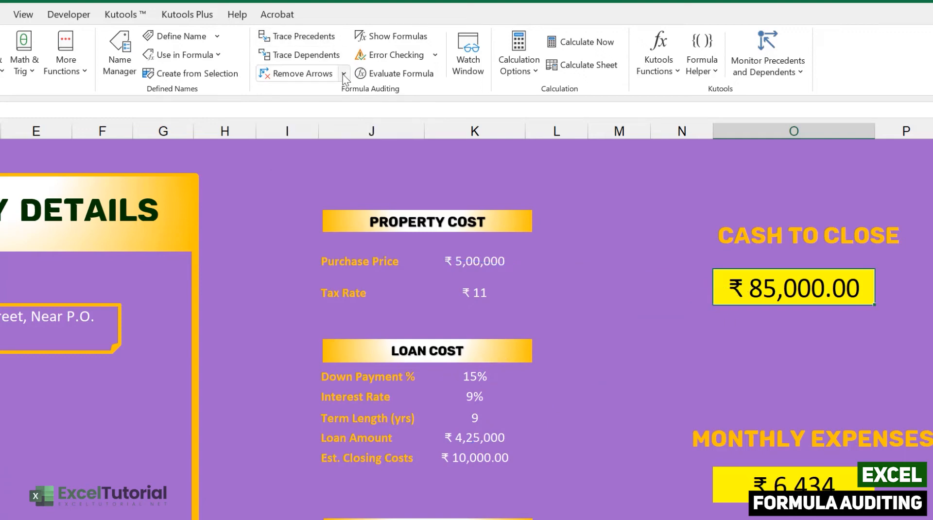
{"action": "left_click", "coordinate": [326, 74]}
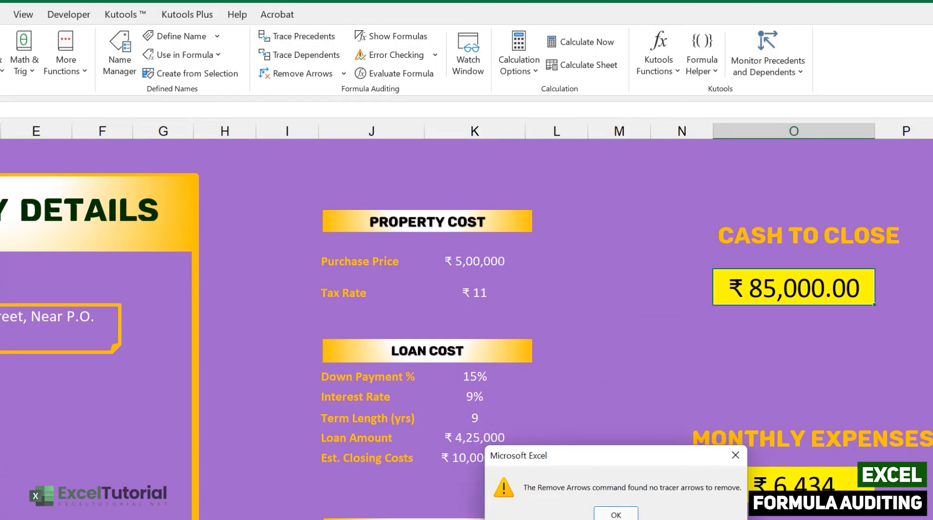
{"action": "key", "text": "Return"}
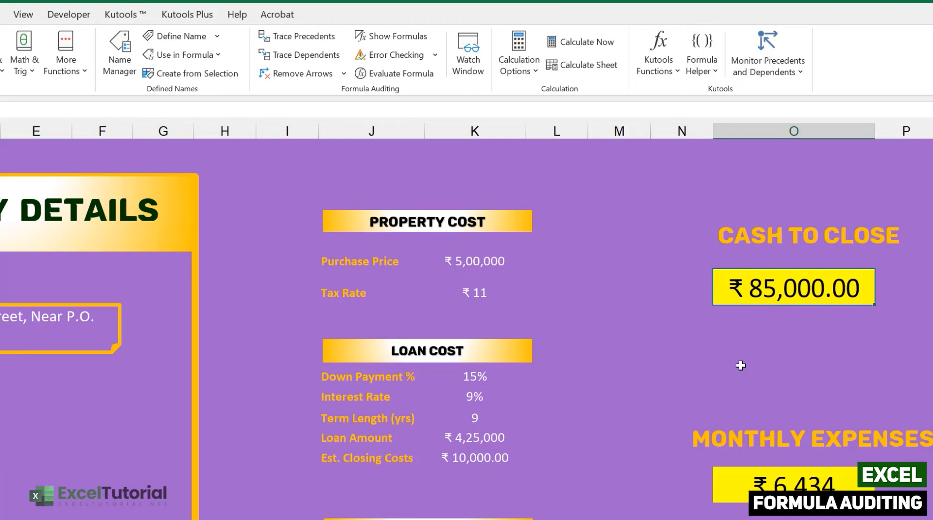
Step: Trace the dependents of the Purchase Price cell and check the linked Property Tax, Cash to Close and Loan Amount cells
{"action": "left_click", "coordinate": [489, 267]}
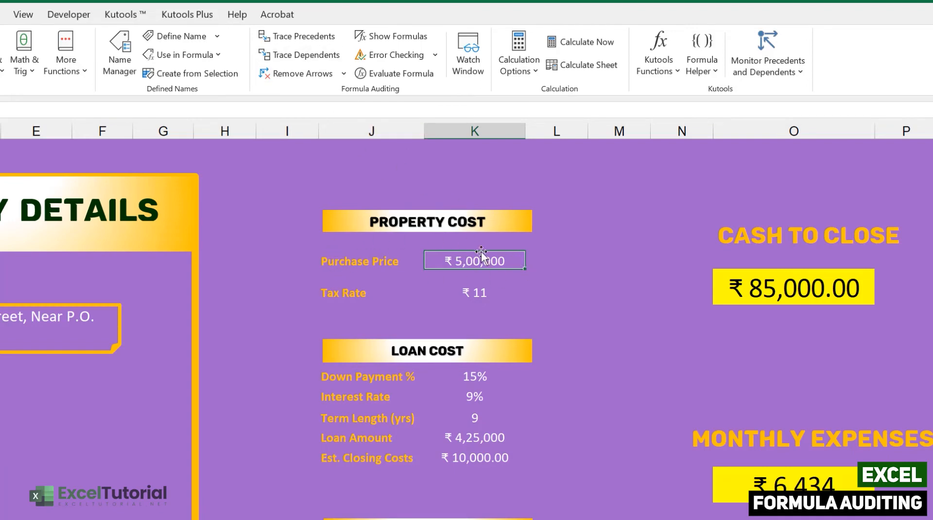
{"action": "left_click", "coordinate": [301, 54]}
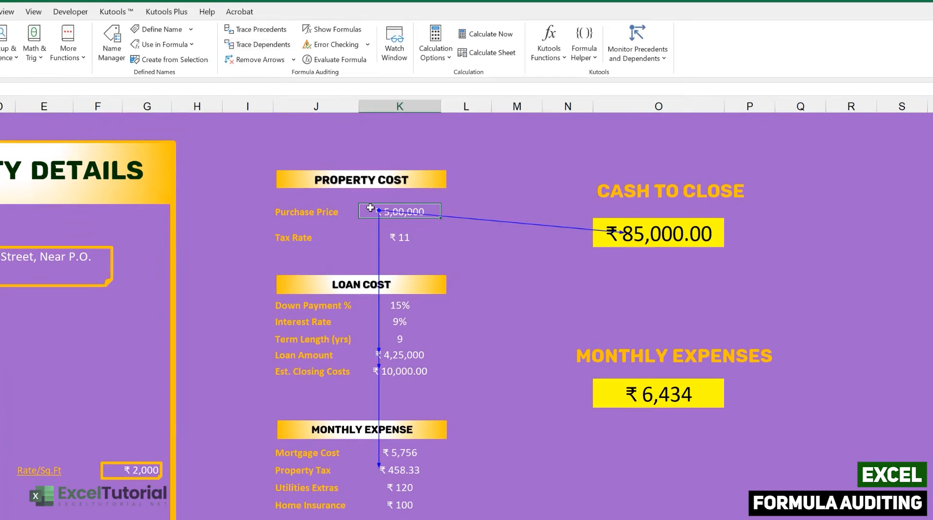
{"action": "left_click", "coordinate": [395, 475]}
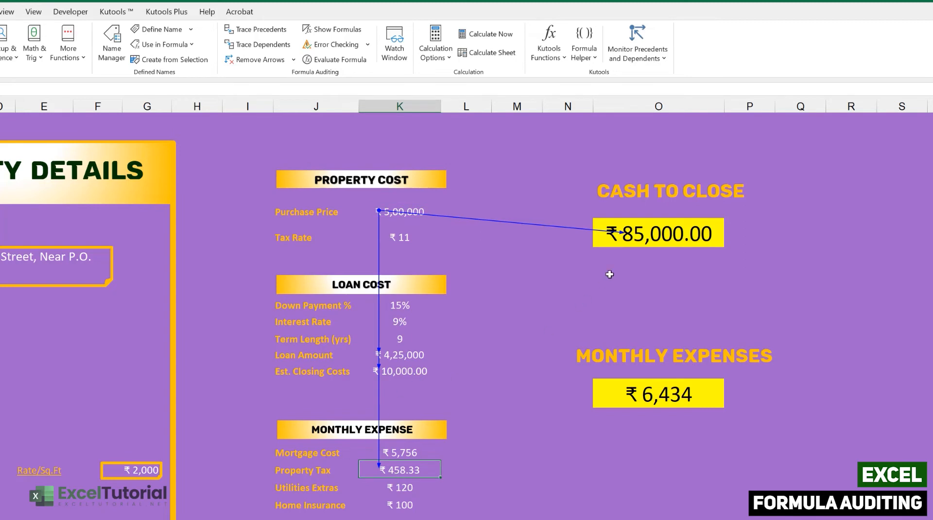
{"action": "left_click", "coordinate": [656, 236]}
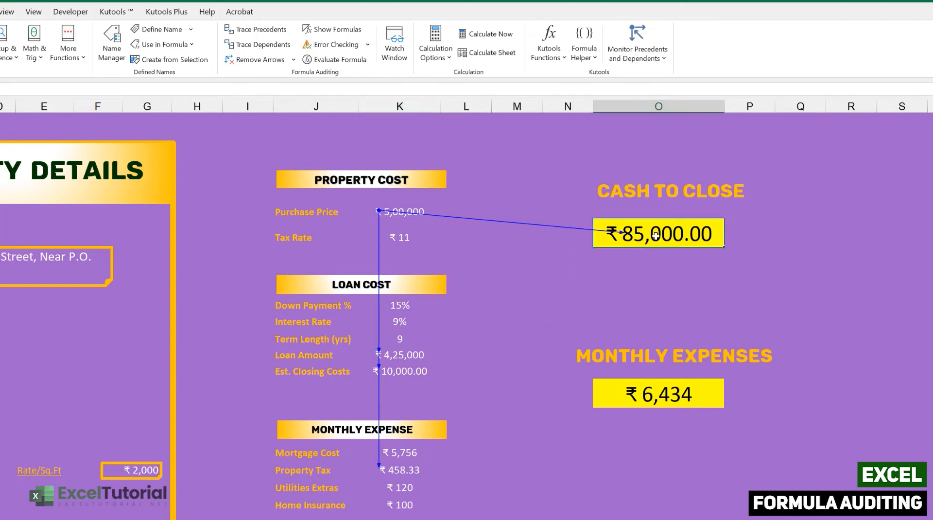
{"action": "left_click", "coordinate": [407, 355]}
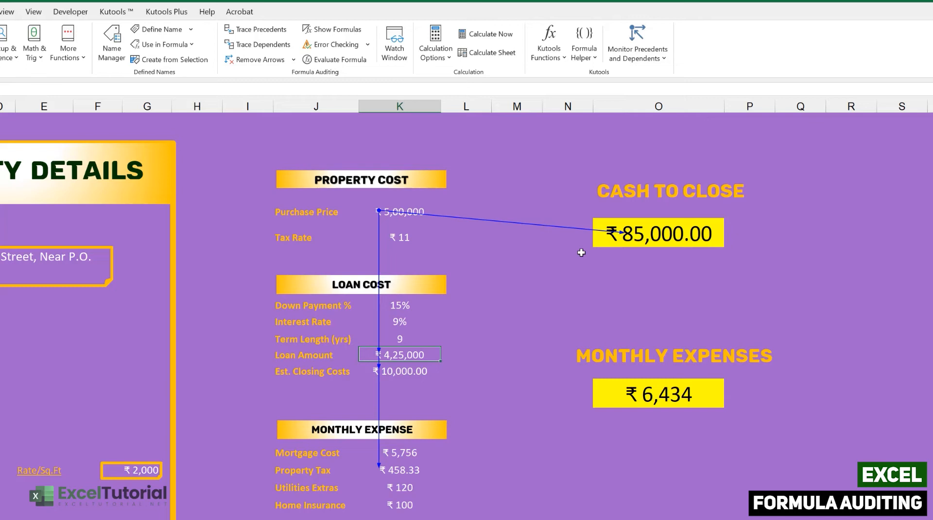
Step: Follow the tracer arrow from Purchase Price to Cash to Close and remove all tracer arrows
{"action": "double_click", "coordinate": [412, 214]}
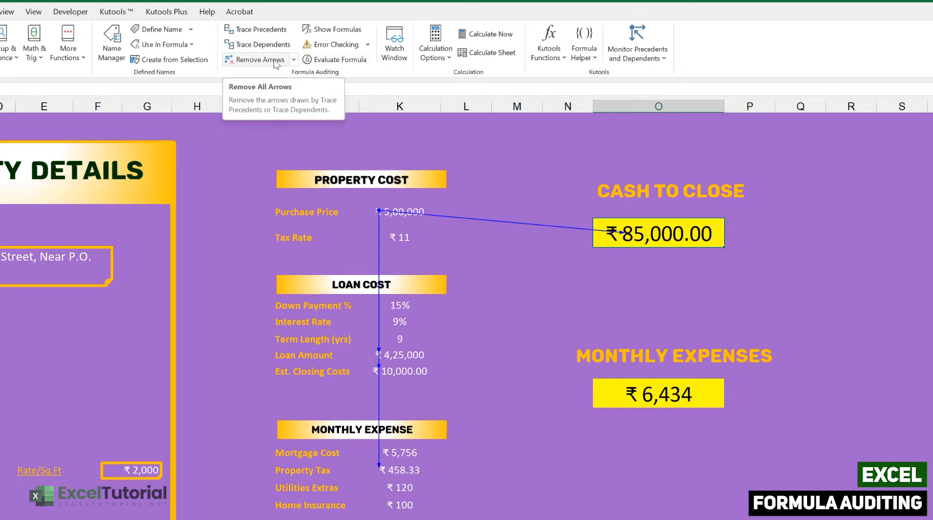
{"action": "left_click", "coordinate": [294, 59]}
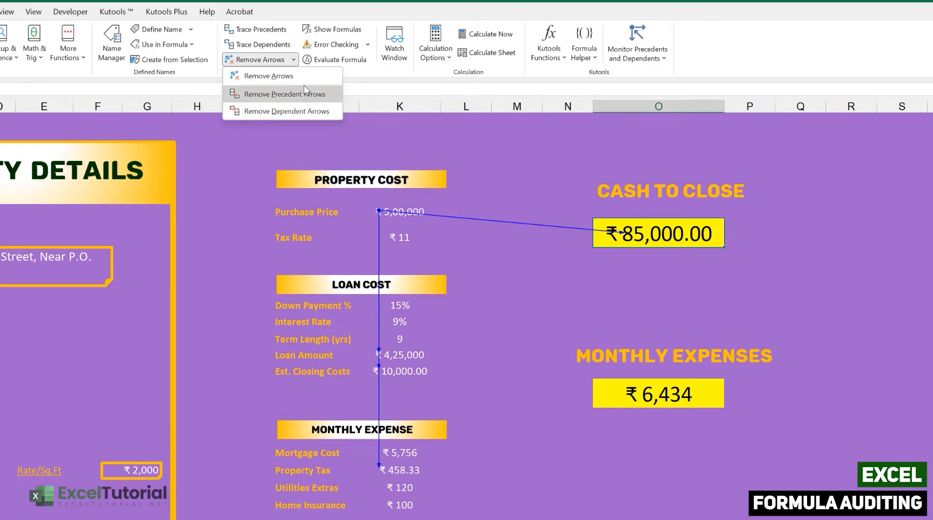
{"action": "left_click", "coordinate": [270, 76]}
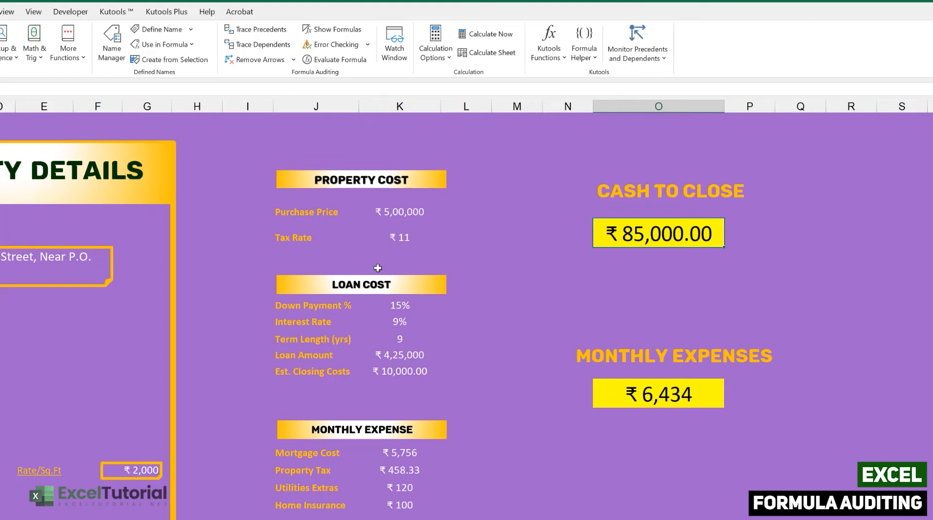
Step: Examine the value cells of the Property Cost, Loan Cost and Monthly Expense tables and the two yellow result cells
{"action": "left_click", "coordinate": [413, 211]}
{"action": "left_click", "coordinate": [402, 306]}
{"action": "left_click", "coordinate": [405, 323]}
{"action": "left_click", "coordinate": [402, 368]}
{"action": "left_click", "coordinate": [403, 447]}
{"action": "left_click", "coordinate": [406, 474]}
{"action": "left_click", "coordinate": [680, 227]}
{"action": "left_click", "coordinate": [680, 386]}
{"action": "left_click", "coordinate": [639, 233]}
Step: Show the formulas in all cells, review them across the sheet, and switch back to displaying values
{"action": "left_click", "coordinate": [332, 29]}
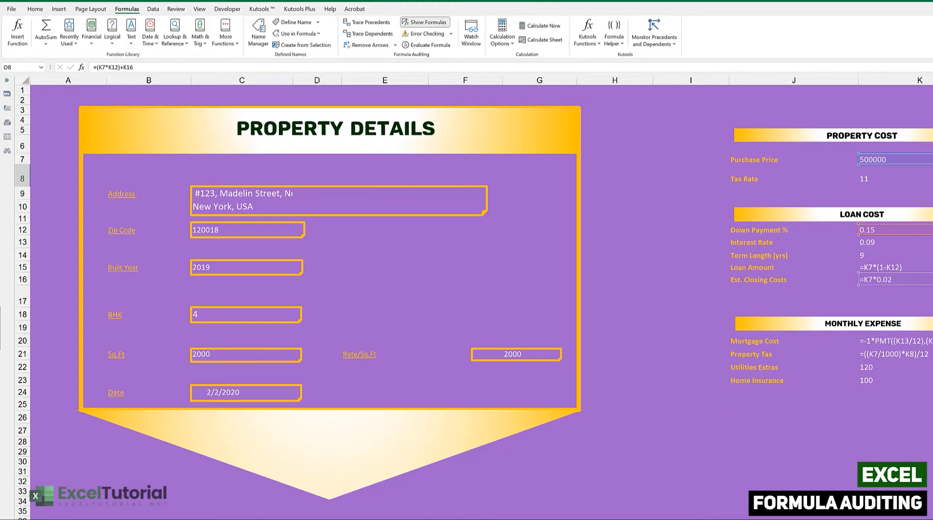
{"action": "scroll", "coordinate": [481, 291], "scroll_direction": "right", "scroll_amount": 10}
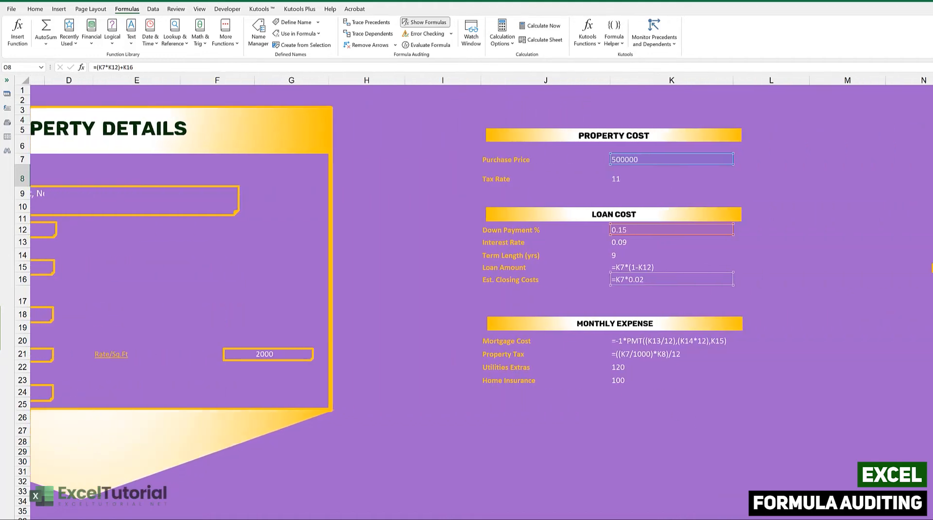
{"action": "scroll", "coordinate": [558, 331], "scroll_direction": "right", "scroll_amount": 2}
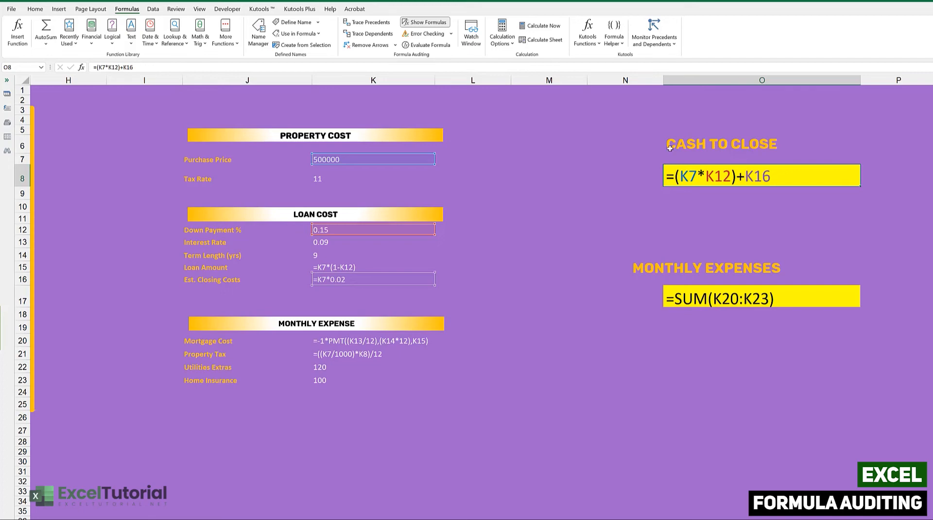
{"action": "left_click", "coordinate": [414, 23]}
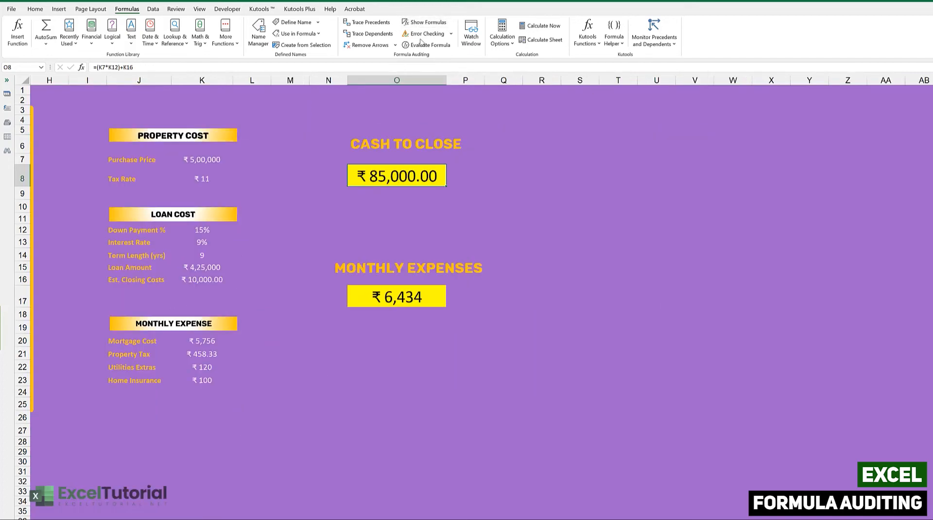
{"action": "scroll", "coordinate": [534, 242], "scroll_direction": "left", "scroll_amount": 3}
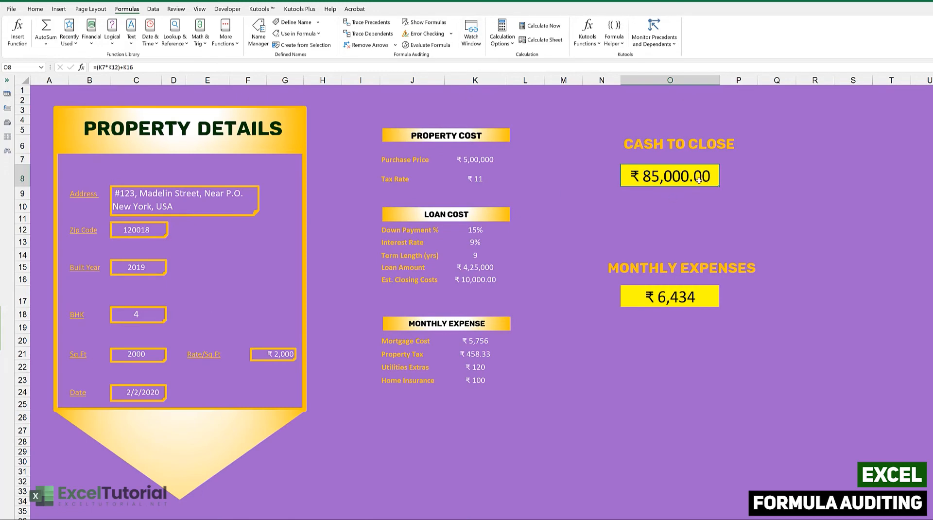
Step: Append /0 to the Cash to Close formula in O8 to introduce a division error
{"action": "double_click", "coordinate": [699, 179]}
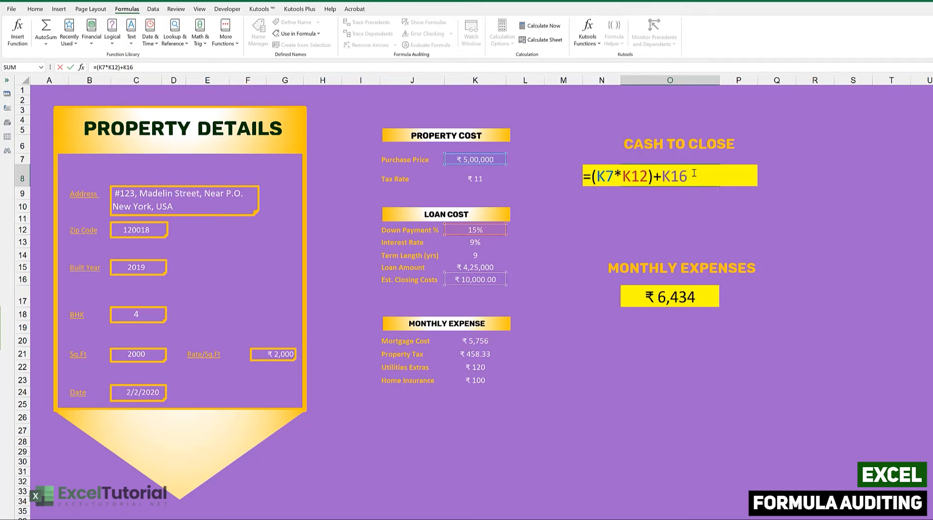
{"action": "type", "text": "/0"}
{"action": "key", "text": "Return"}
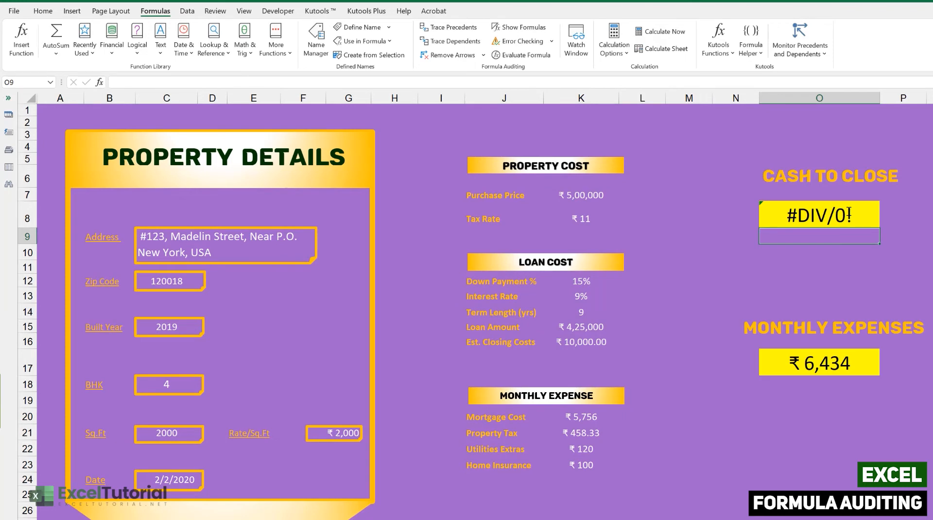
Step: Run Error Checking on the Cash to Close cell O8 and move its dialog clear of the ribbon
{"action": "left_click", "coordinate": [846, 218]}
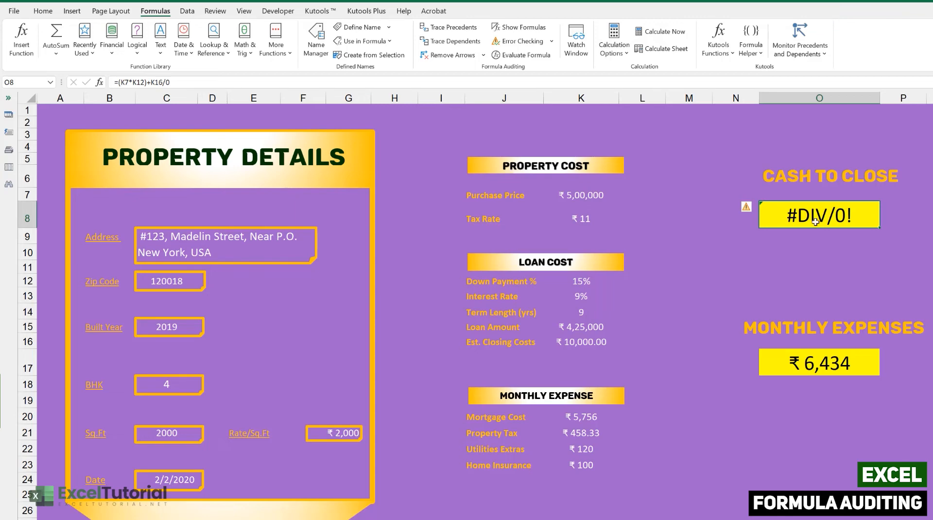
{"action": "left_click", "coordinate": [749, 208]}
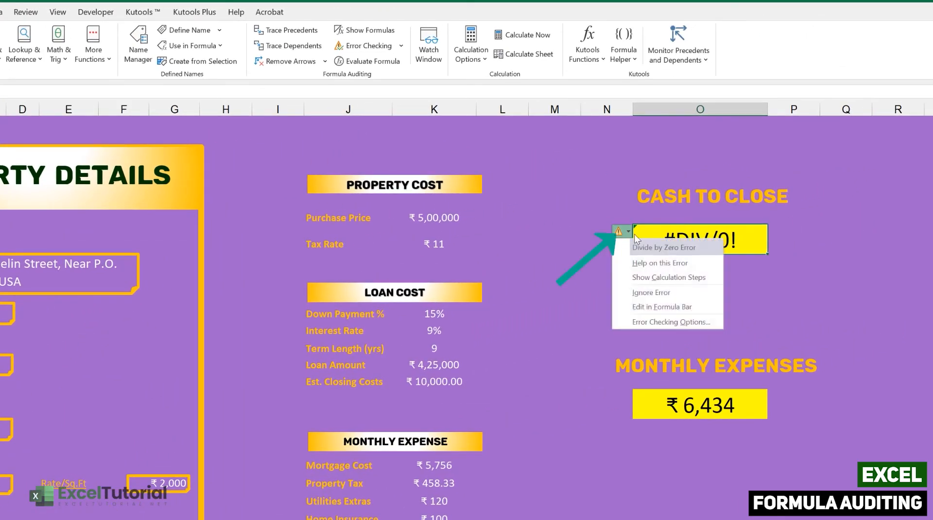
{"action": "left_click", "coordinate": [653, 235]}
{"action": "left_click", "coordinate": [366, 46]}
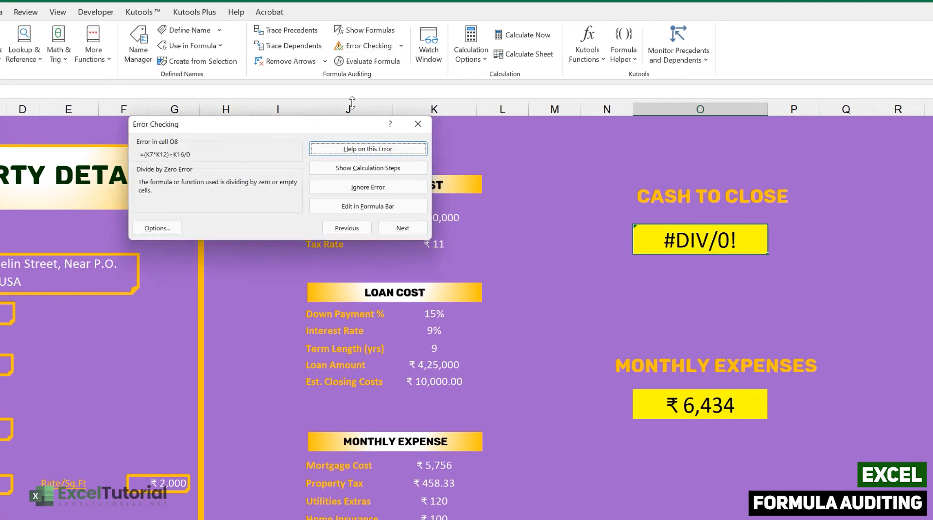
{"action": "left_click_drag", "start_coordinate": [327, 125], "coordinate": [403, 157]}
{"action": "left_click_drag", "start_coordinate": [354, 199], "coordinate": [350, 226]}
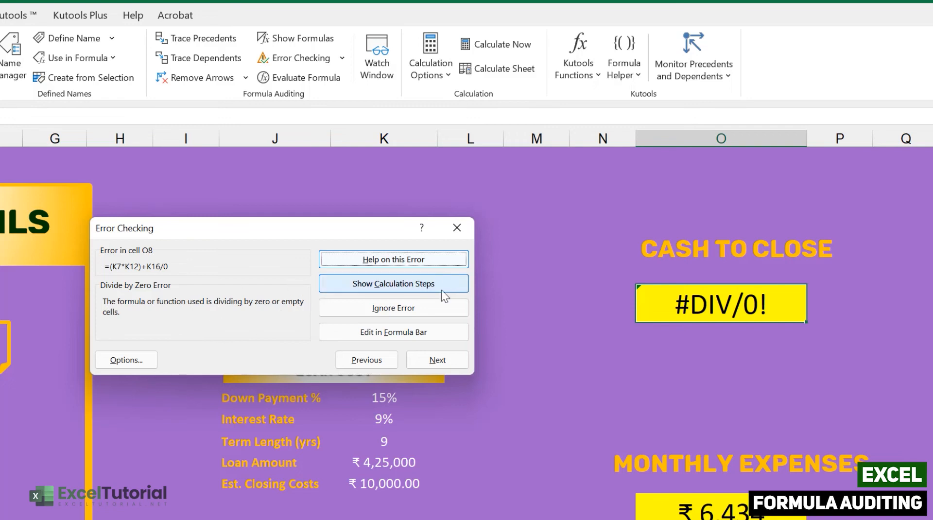
Step: View the calculation steps behind the divide by zero error in O8 and close the evaluation
{"action": "left_click", "coordinate": [369, 283]}
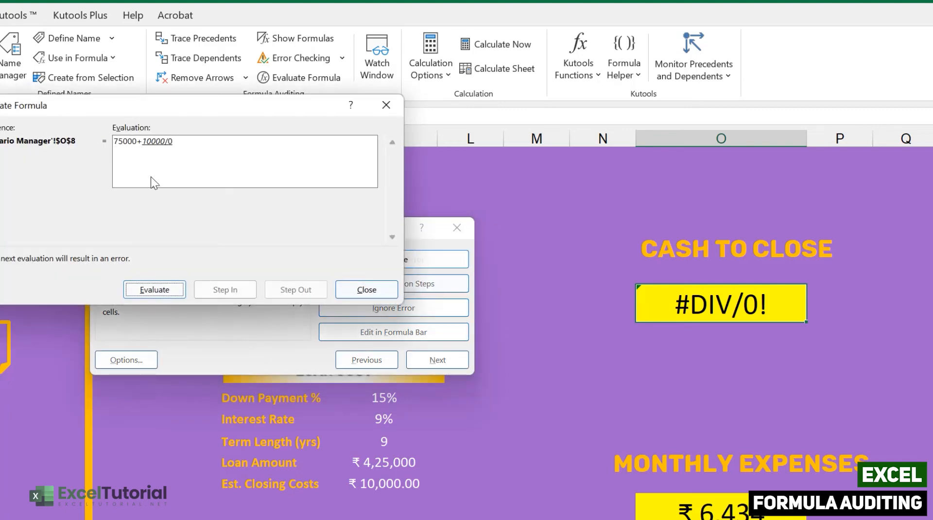
{"action": "left_click_drag", "start_coordinate": [110, 107], "coordinate": [111, 110]}
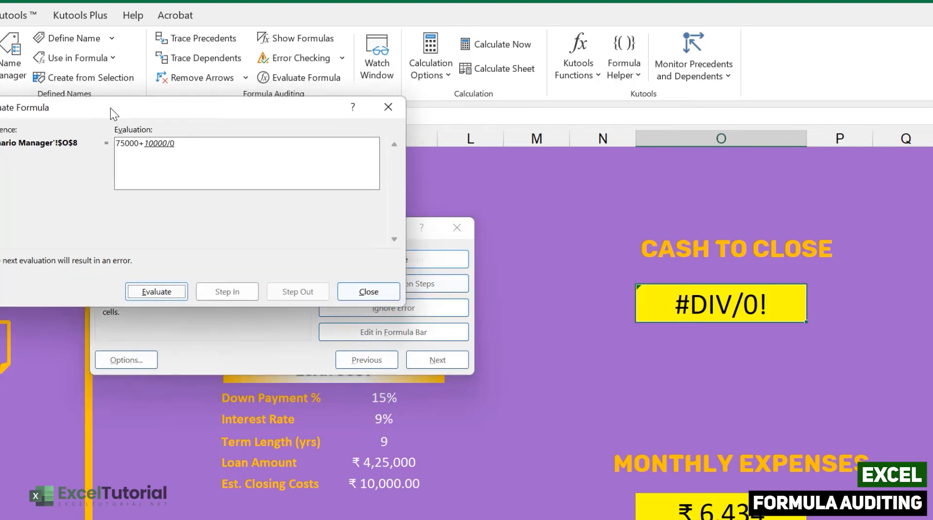
{"action": "left_click", "coordinate": [388, 108]}
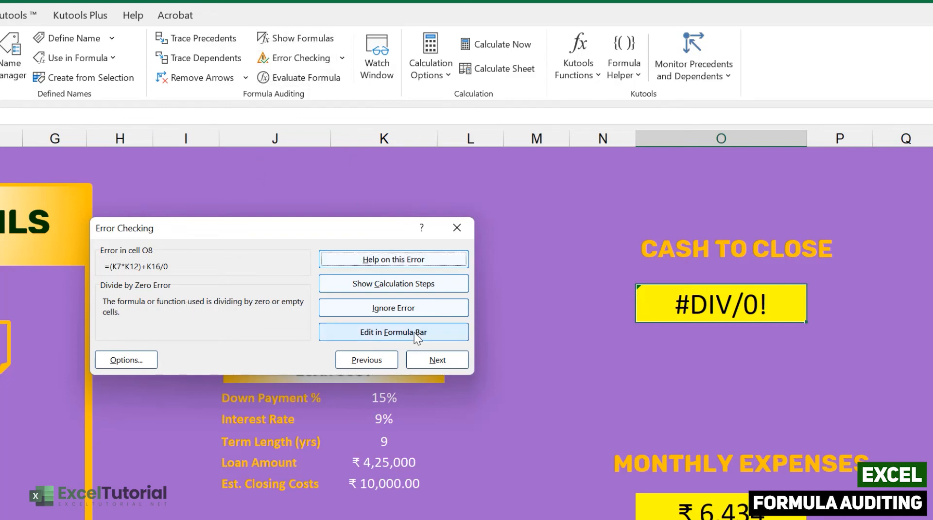
Step: Edit the Cash to Close formula from Error Checking, changing its divisor to 1
{"action": "left_click", "coordinate": [393, 332]}
{"action": "double_click", "coordinate": [769, 304]}
{"action": "type", "text": "1"}
{"action": "key", "text": "Return"}
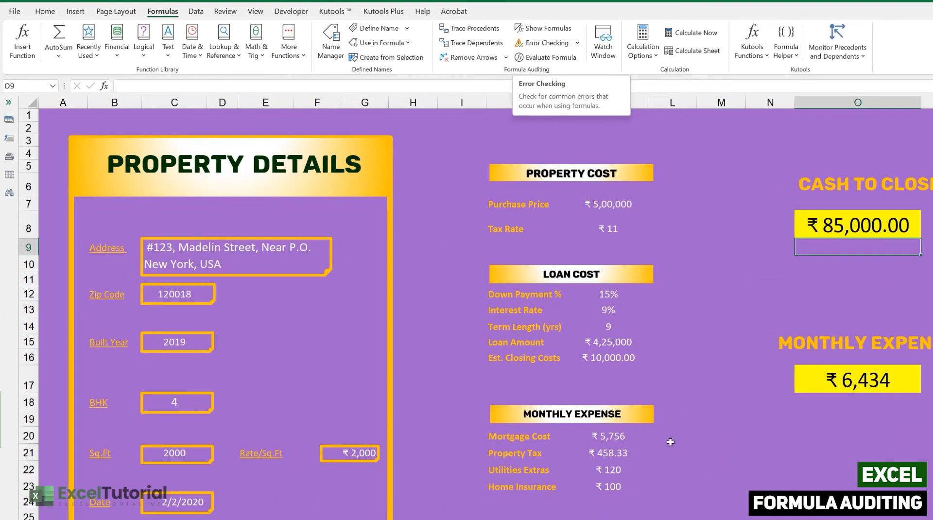
Step: Open Evaluate Formula for the Mortgage Cost cell K20 and place the dialog beside the cost tables
{"action": "left_click", "coordinate": [607, 434]}
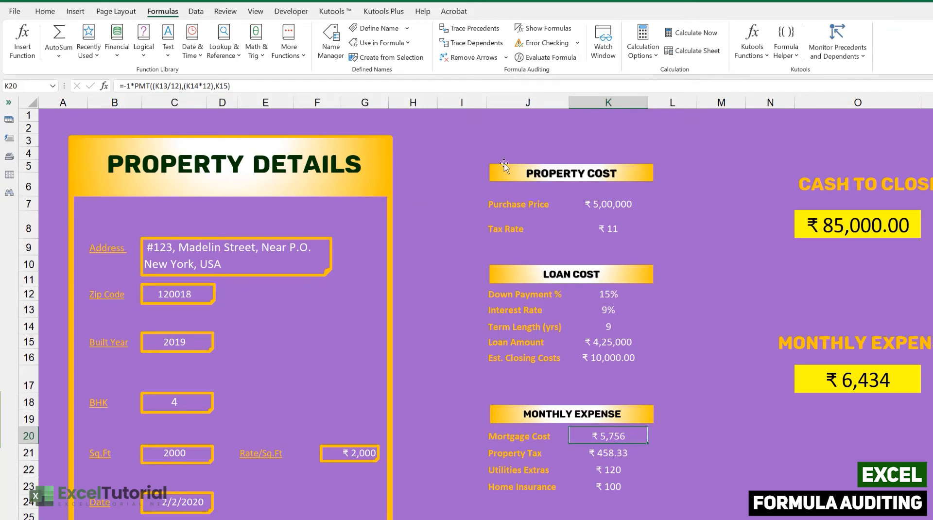
{"action": "right_click", "coordinate": [614, 436]}
{"action": "left_click", "coordinate": [602, 438]}
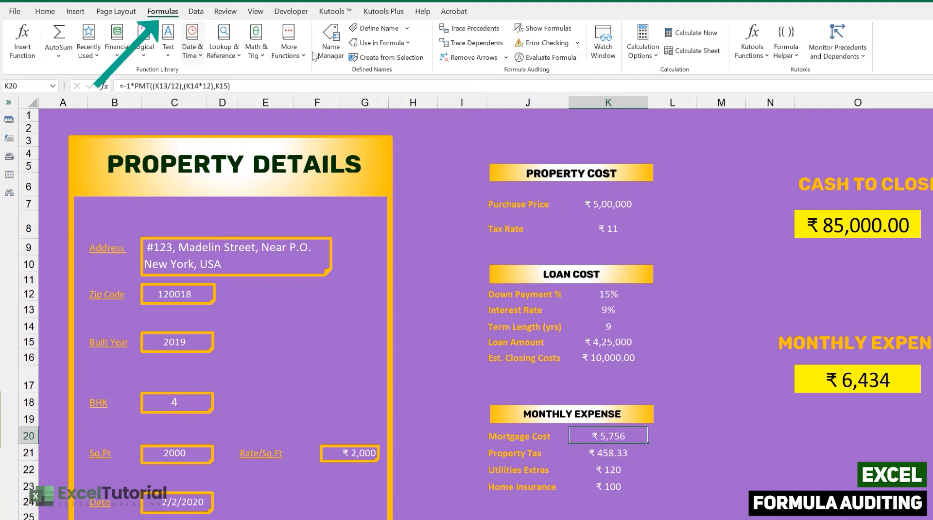
{"action": "left_click", "coordinate": [549, 58]}
{"action": "left_click_drag", "start_coordinate": [531, 89], "coordinate": [817, 194]}
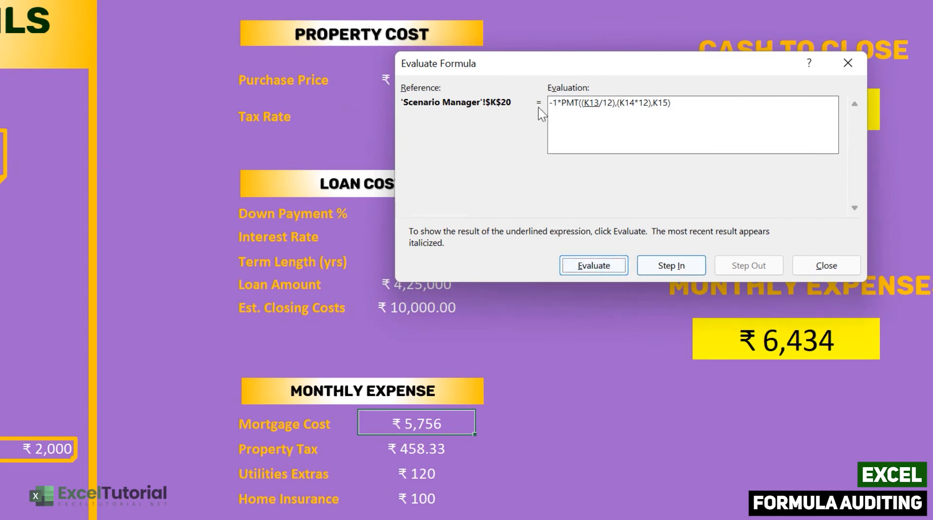
Step: Evaluate the Mortgage Cost PMT formula step by step through its interest rate, term length and loan amount arguments
{"action": "left_click", "coordinate": [595, 269]}
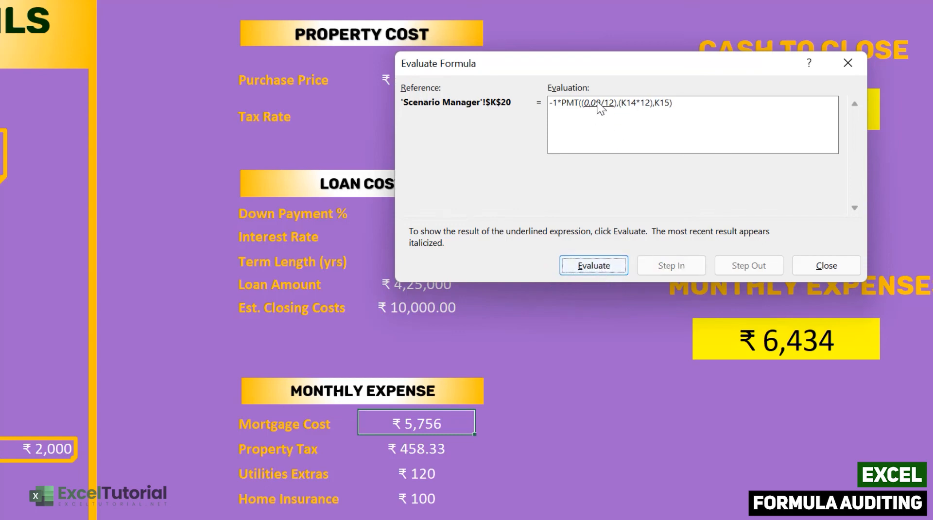
{"action": "left_click_drag", "start_coordinate": [638, 77], "coordinate": [753, 85]}
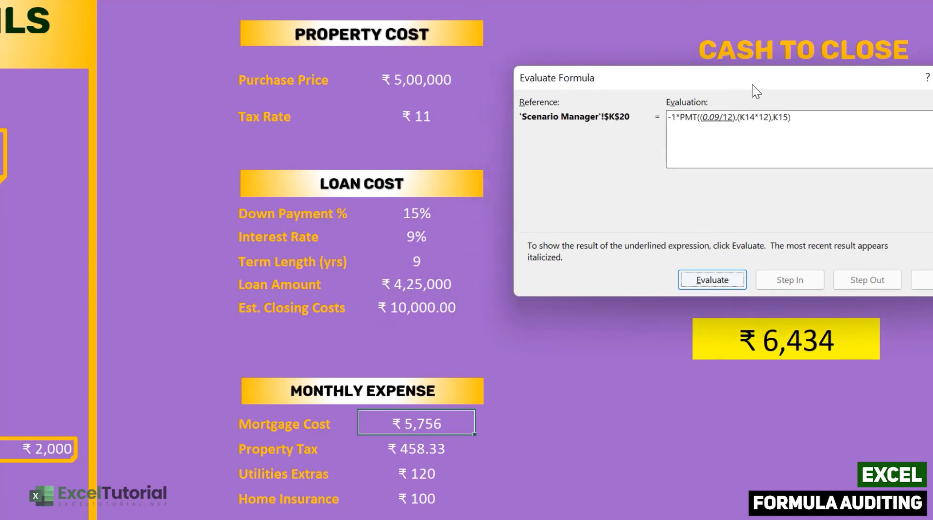
{"action": "left_click", "coordinate": [714, 282]}
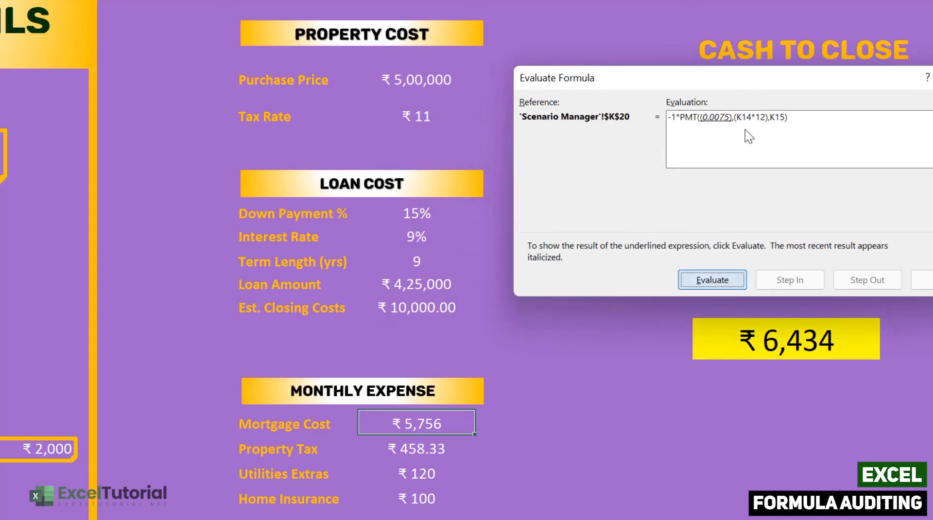
{"action": "left_click", "coordinate": [718, 279]}
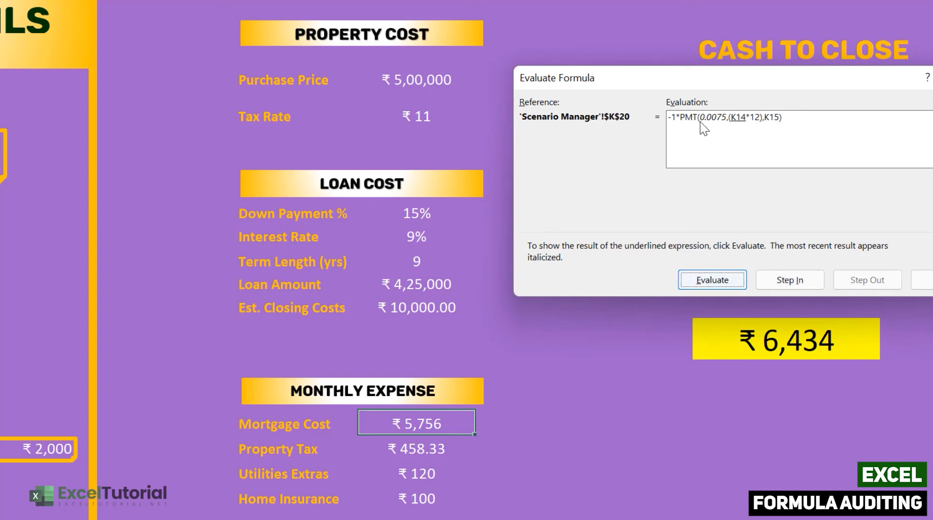
{"action": "left_click", "coordinate": [729, 284]}
{"action": "left_click", "coordinate": [730, 286]}
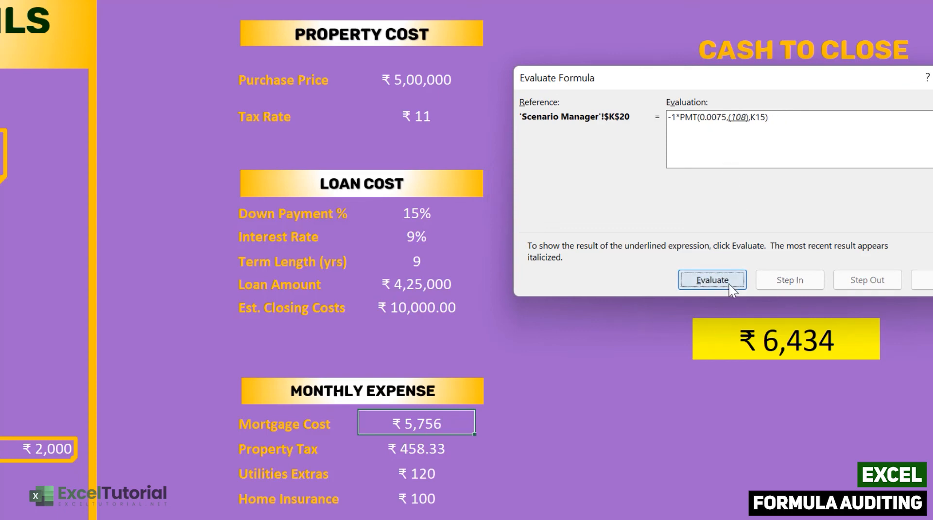
{"action": "left_click", "coordinate": [731, 287]}
{"action": "left_click", "coordinate": [731, 287]}
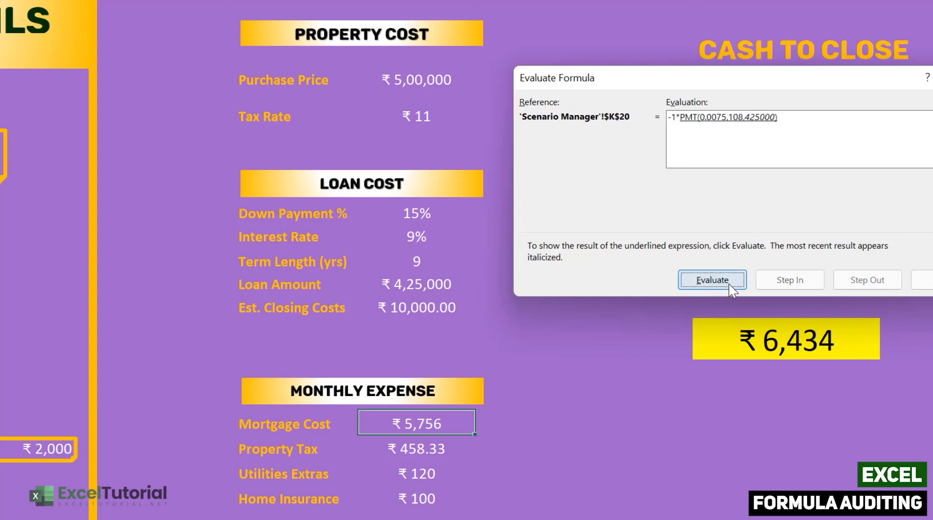